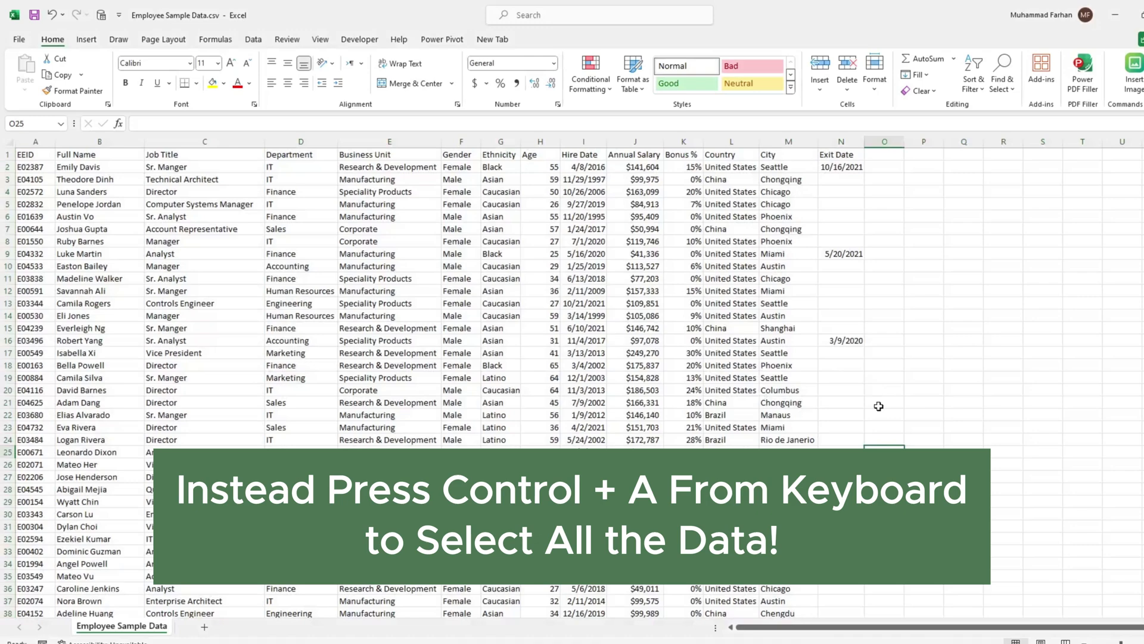
# Select the entire employee data range with Ctrl+A
pyautogui.hotkey('ctrl', 'a')
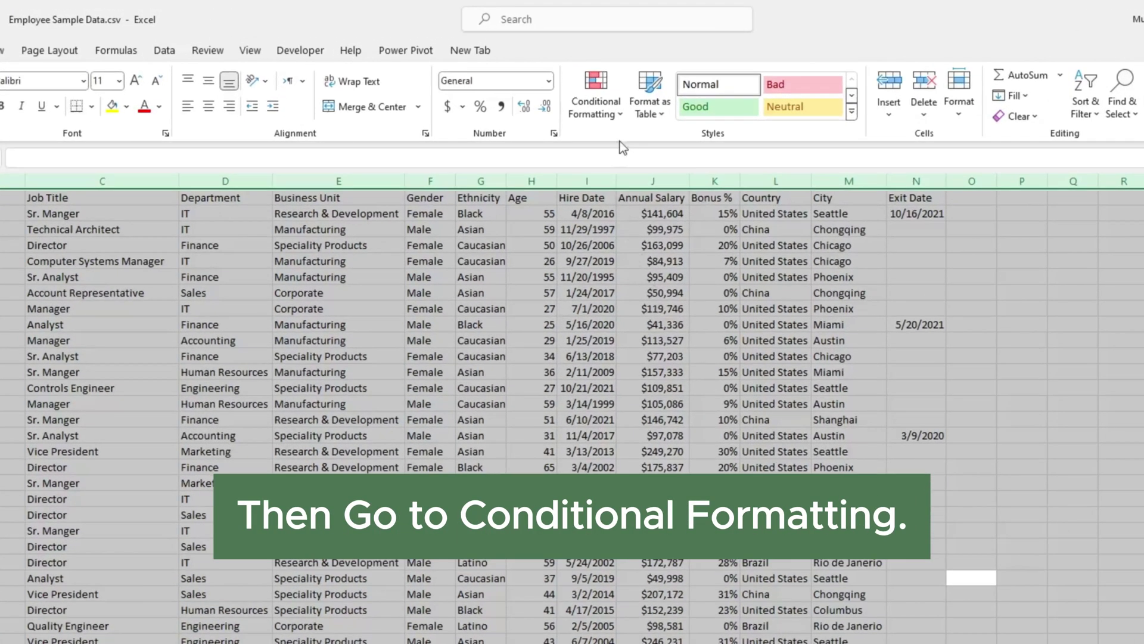
# Start a new formula-based rule using =AND(ROW()=CELL("ROW"),COLUMN()=CELL("COL"))
pyautogui.click(618, 113)
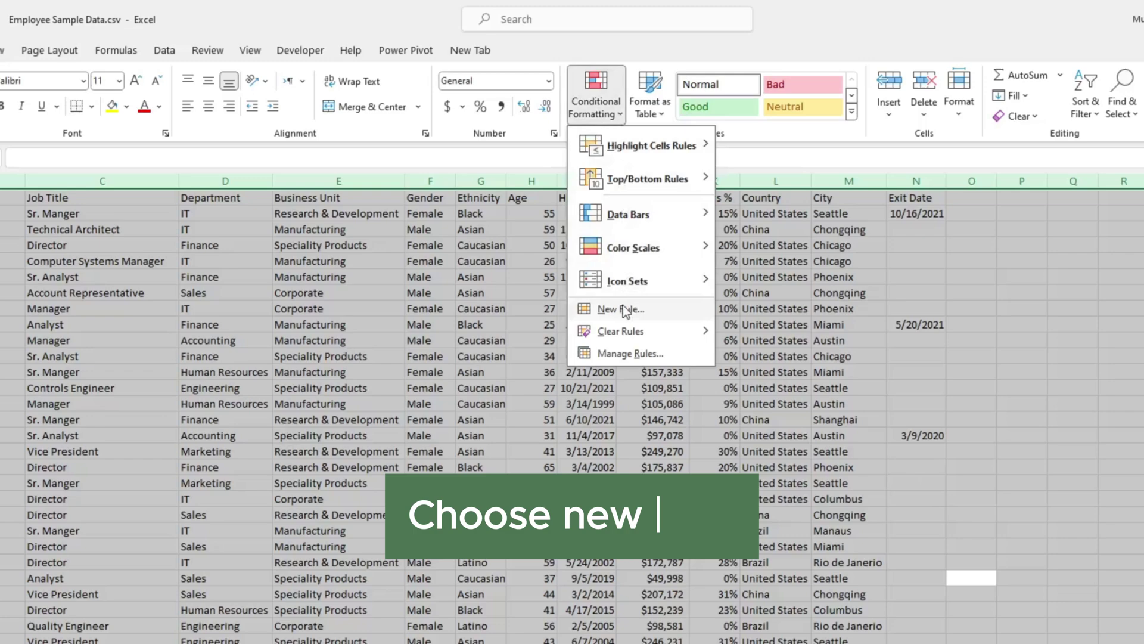
pyautogui.click(623, 311)
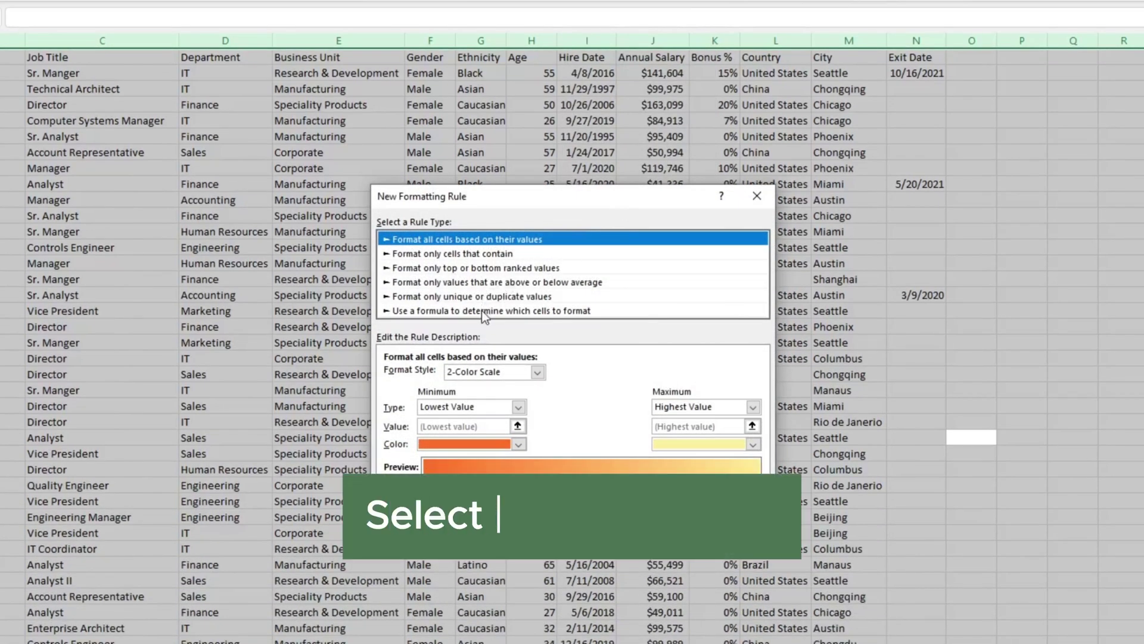
pyautogui.click(482, 314)
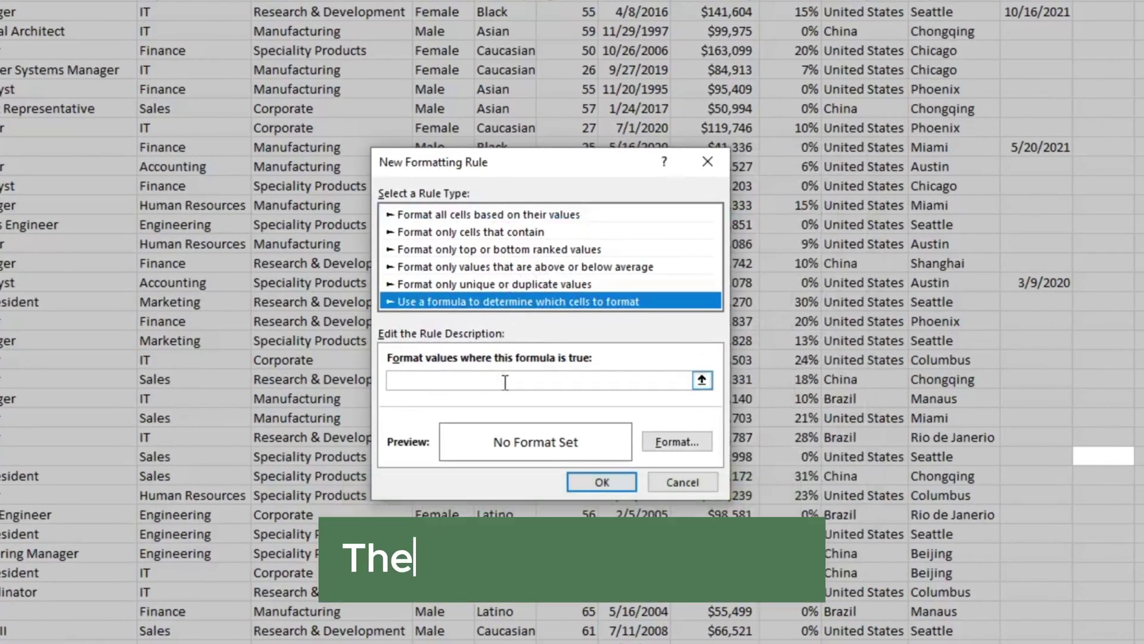
pyautogui.click(506, 380)
pyautogui.write('=AND(ROW()=CELL("ROW')
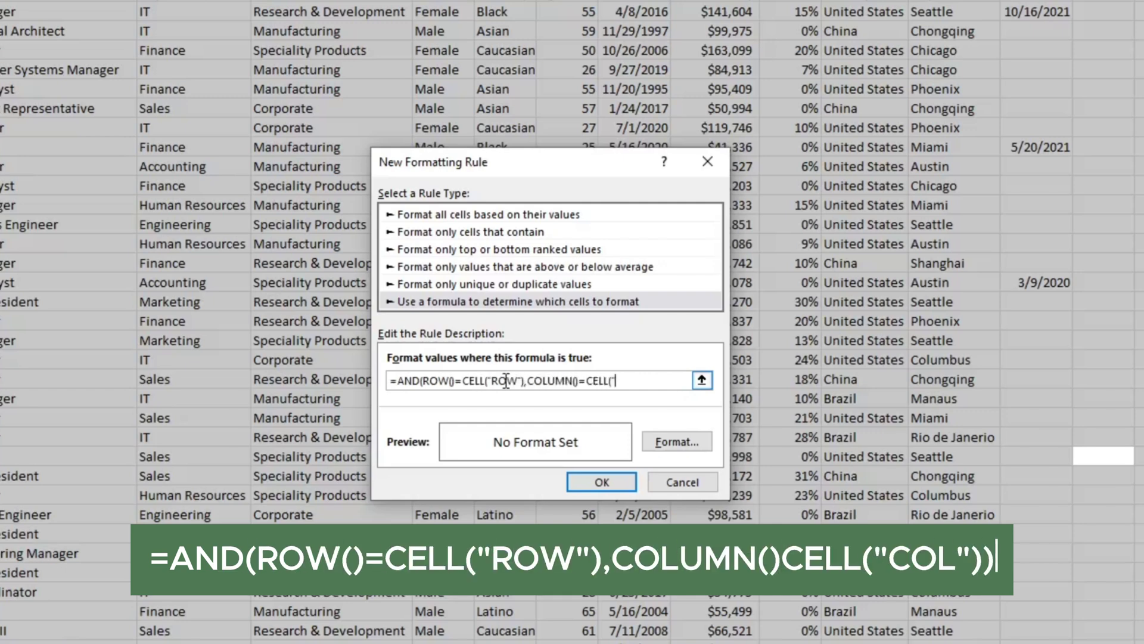
pyautogui.write('"),COLUMN()')
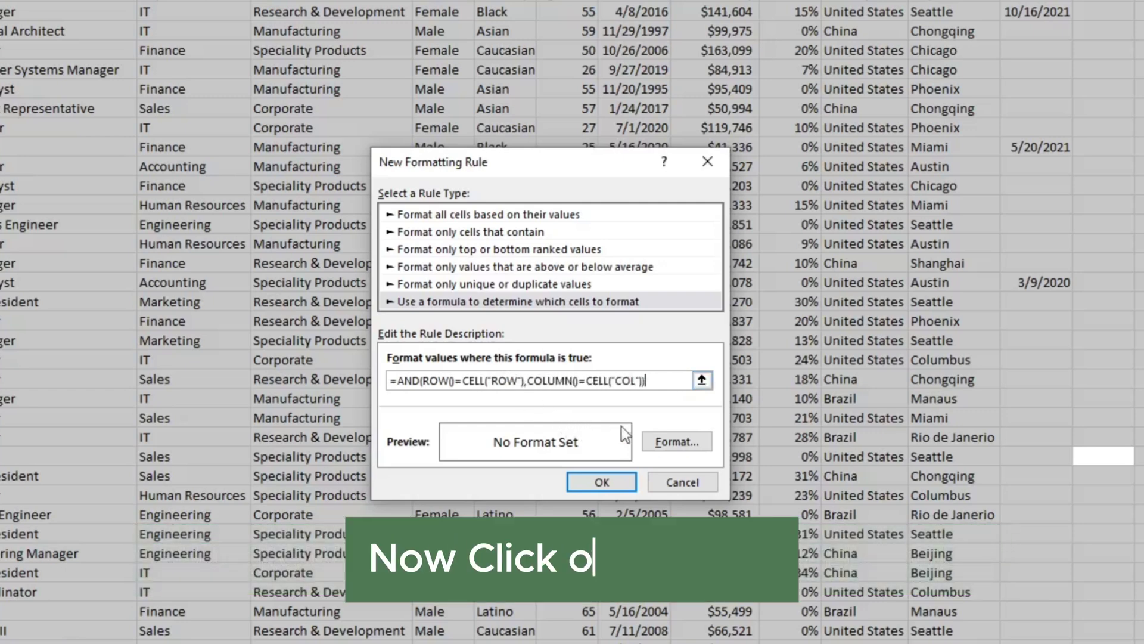
# Give the rule a yellow fill, save it, and open the Employee Sample Data sheet's code
pyautogui.click(676, 443)
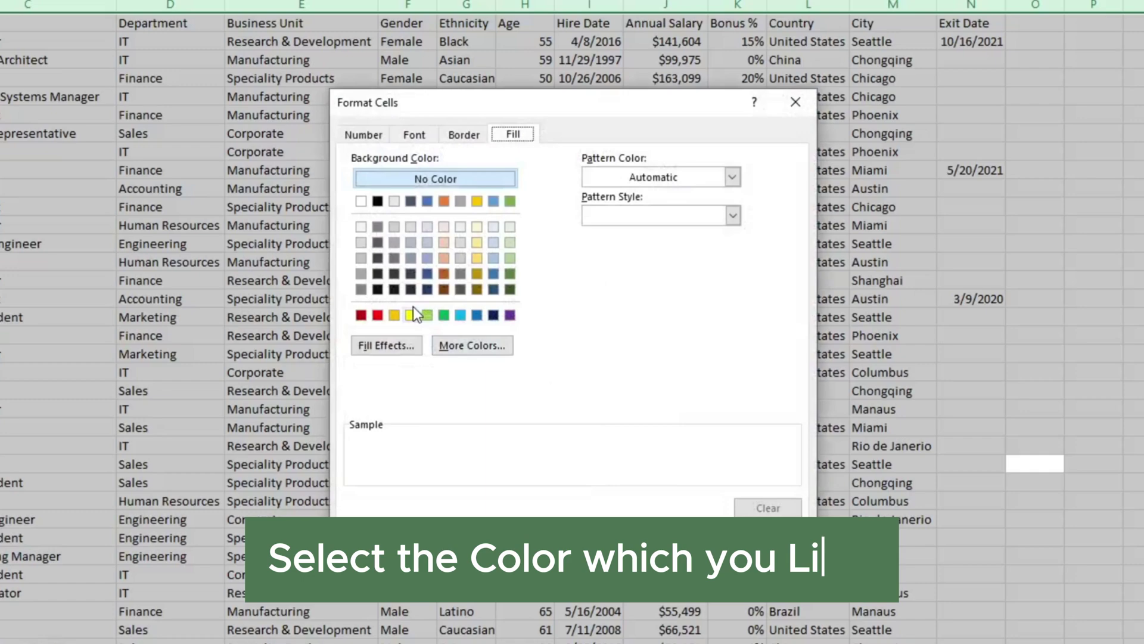
pyautogui.click(410, 315)
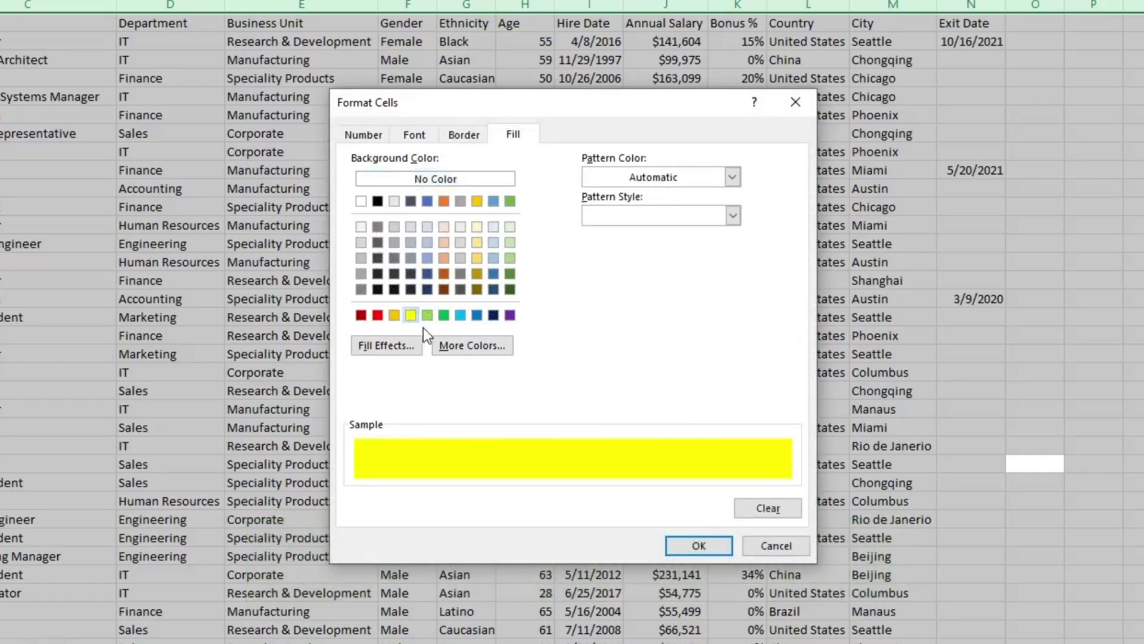
pyautogui.click(698, 543)
pyautogui.click(537, 488)
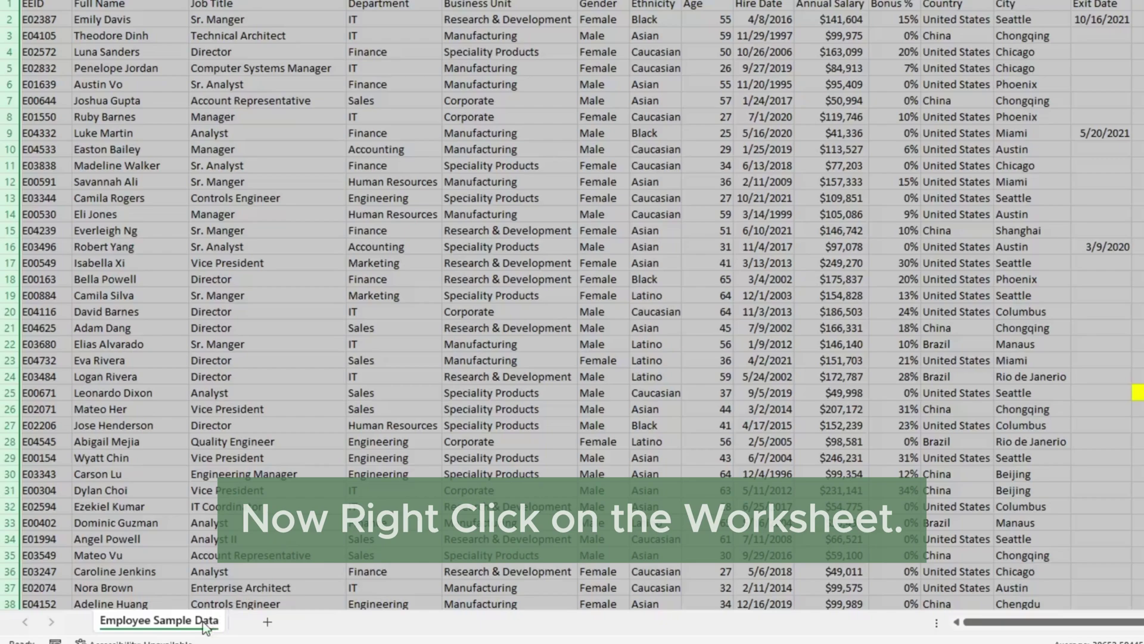
pyautogui.rightClick(205, 624)
pyautogui.click(256, 489)
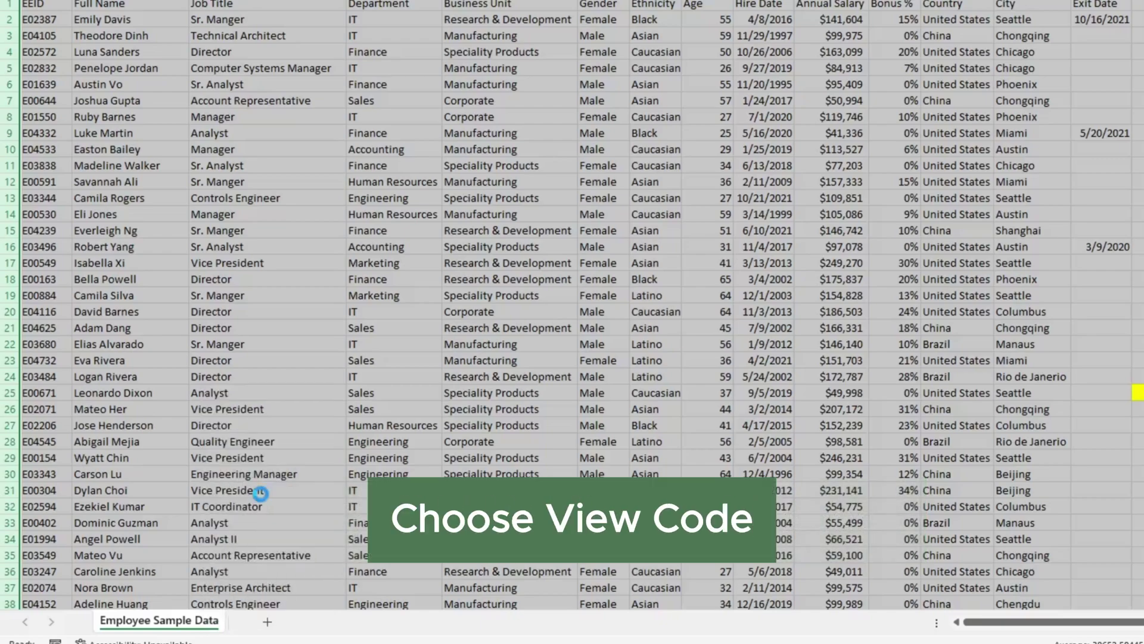
# Add a Worksheet_SelectionChange procedure containing Target.Calculate
pyautogui.click(381, 118)
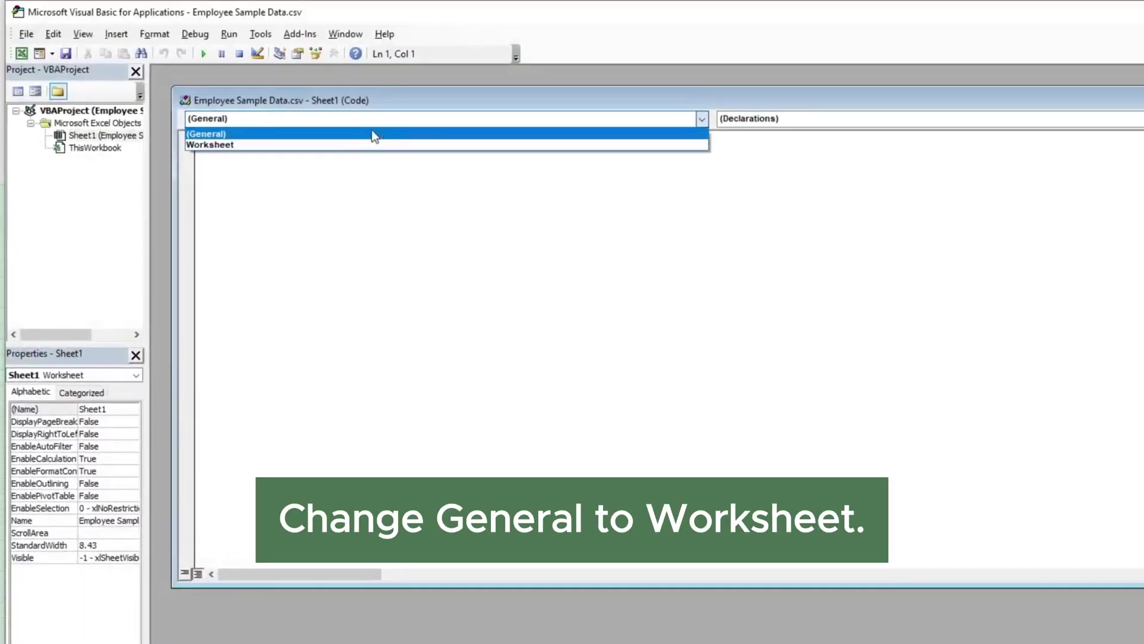
pyautogui.click(358, 148)
pyautogui.write('arge')
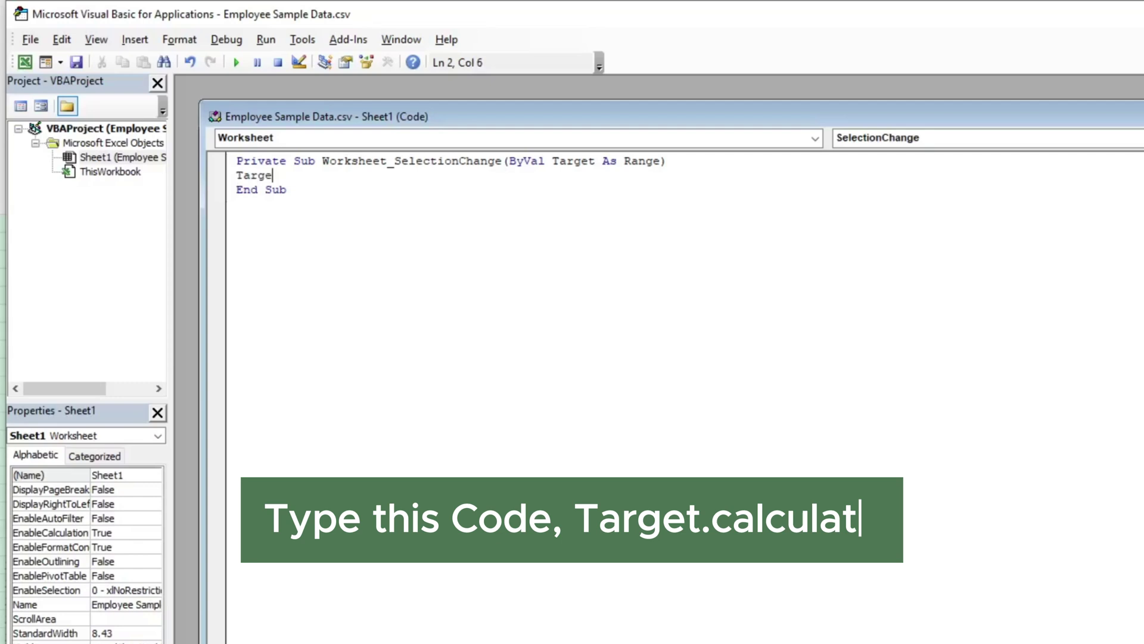
pyautogui.write('t.c')
pyautogui.press('Return')
pyautogui.press('BackSpace')
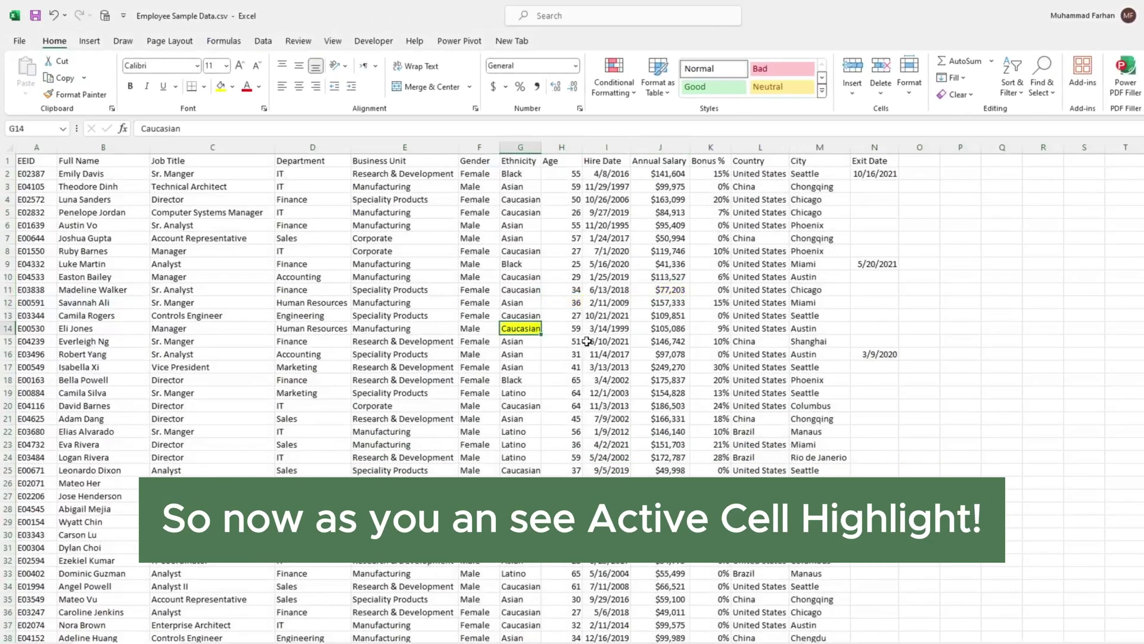
# Check that the yellow highlight follows two clicked cells, then reselect all data with Ctrl+A
pyautogui.click(586, 340)
pyautogui.click(860, 378)
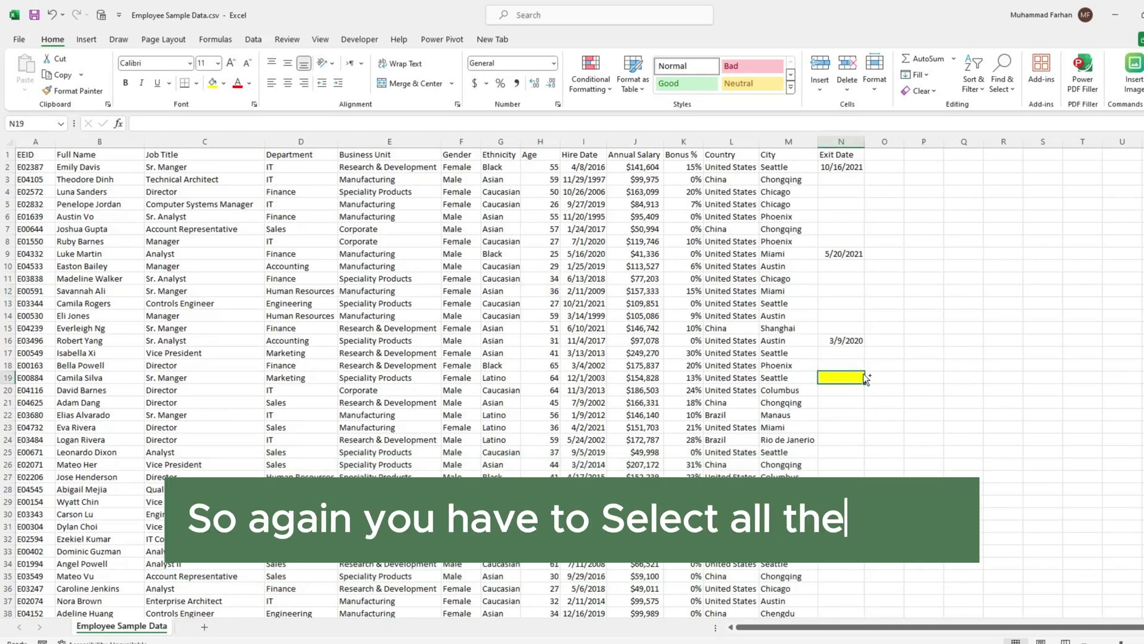
pyautogui.hotkey('ctrl', 'a')
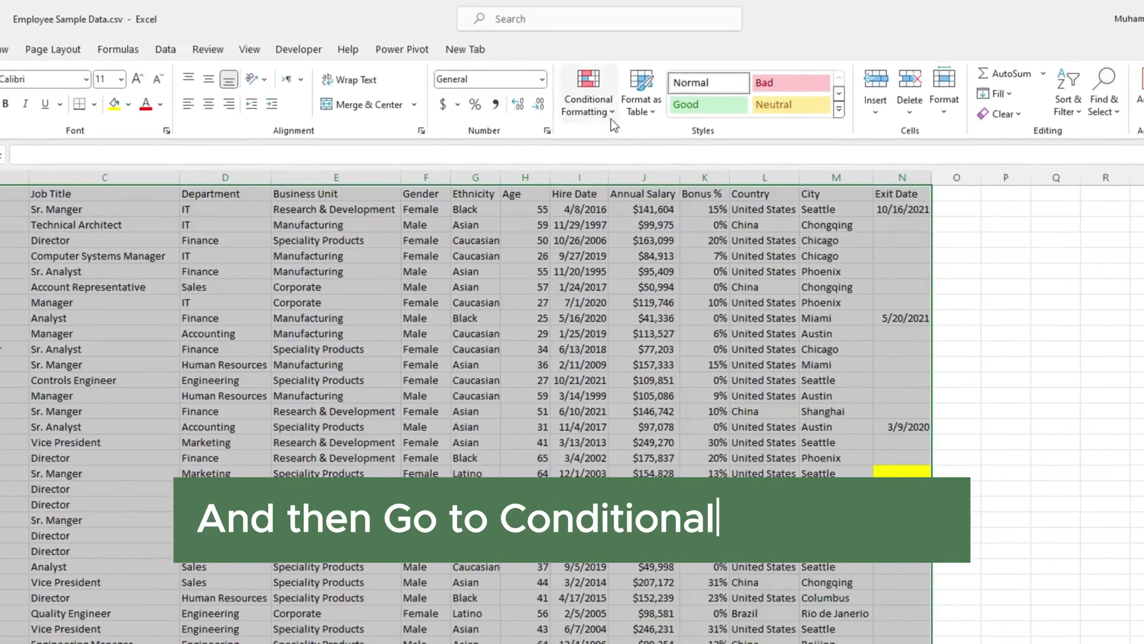
# Edit the active-cell rule's fill to gold, apply it, and check it on a cell
pyautogui.click(605, 93)
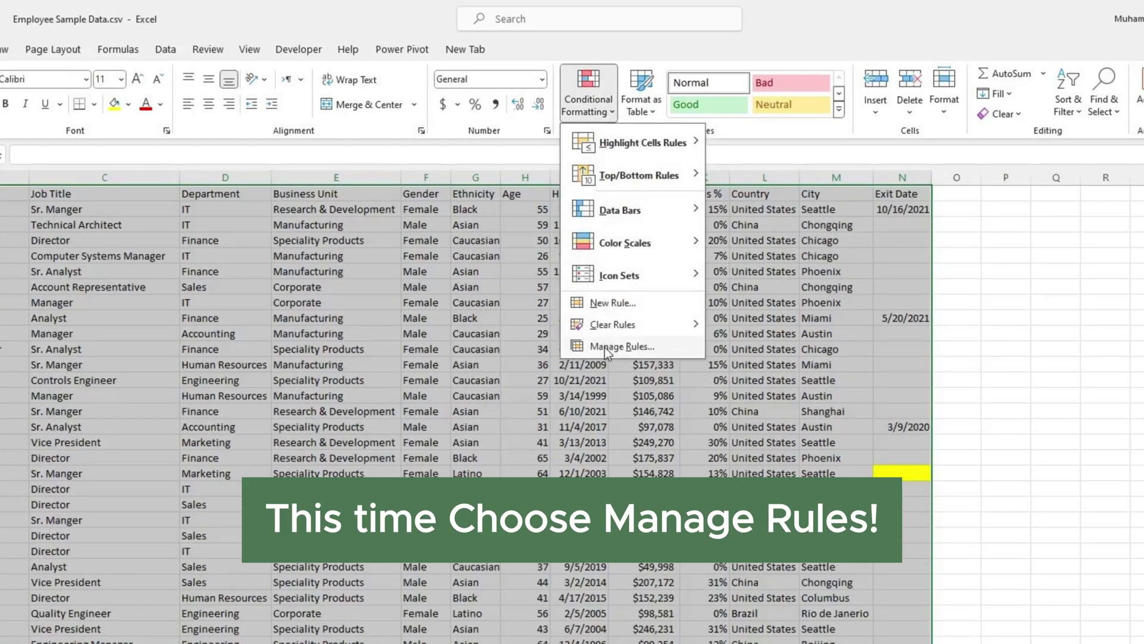
pyautogui.click(623, 347)
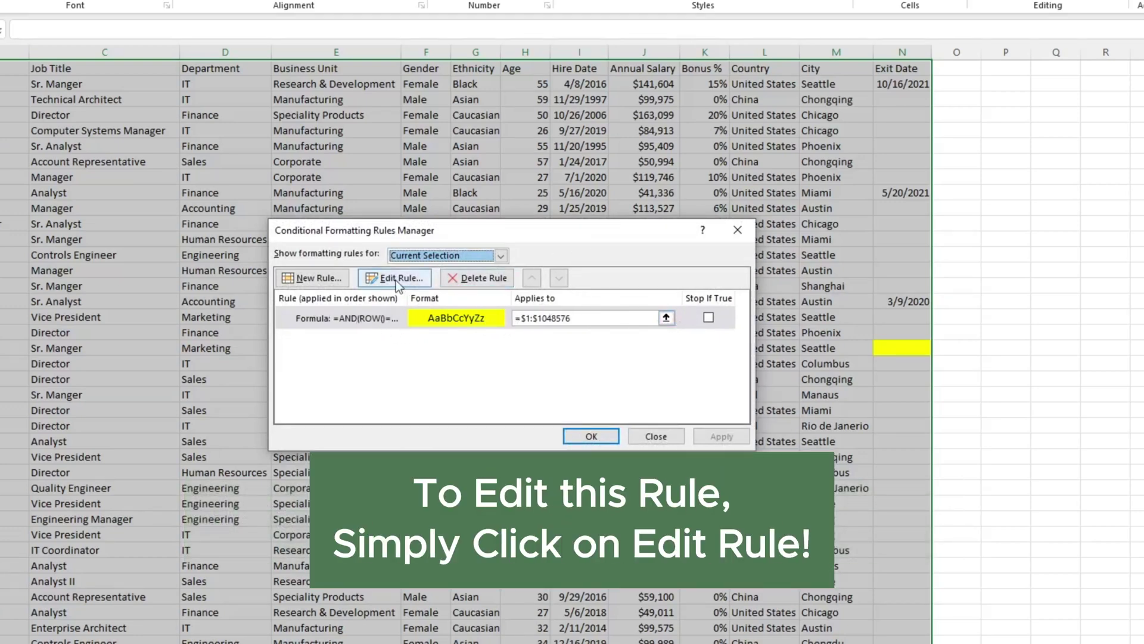
pyautogui.click(397, 279)
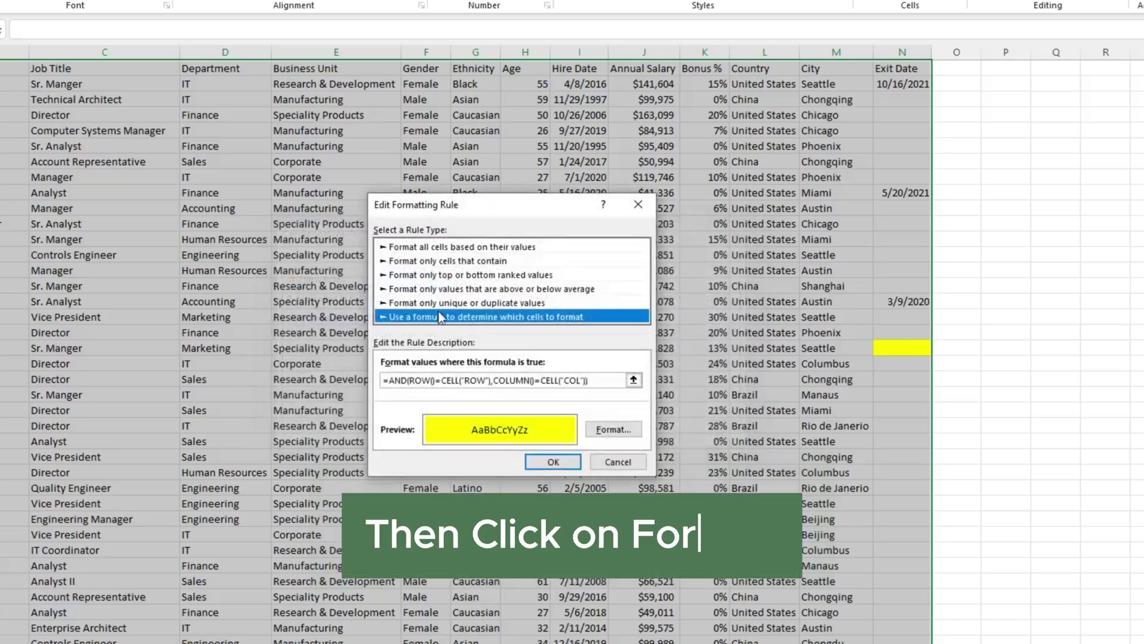
pyautogui.click(609, 428)
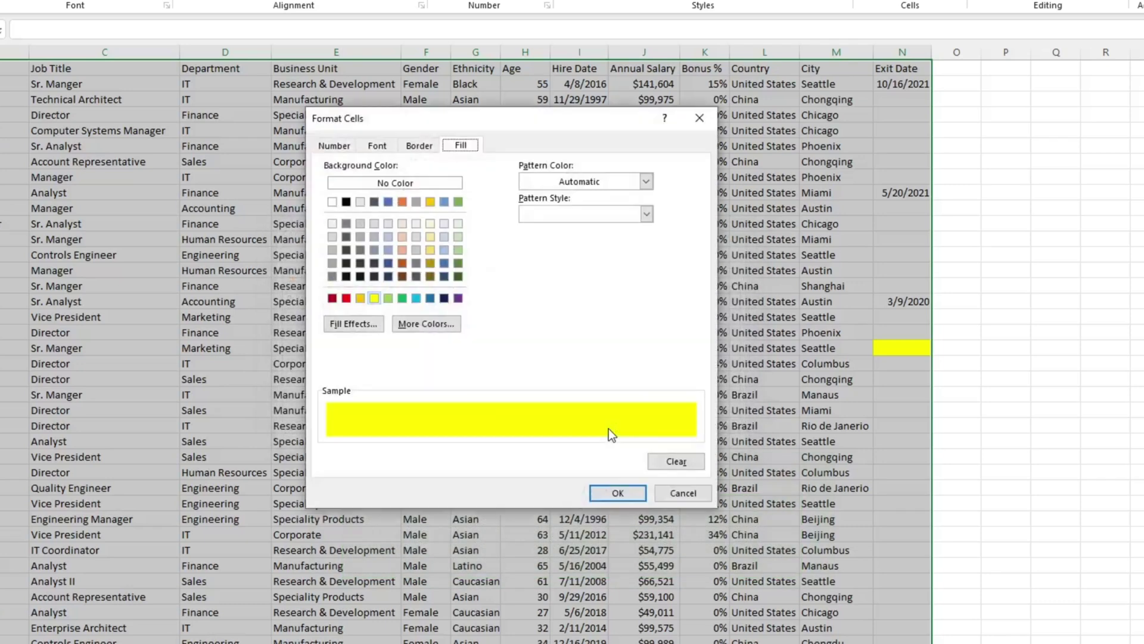
pyautogui.click(443, 237)
pyautogui.click(430, 202)
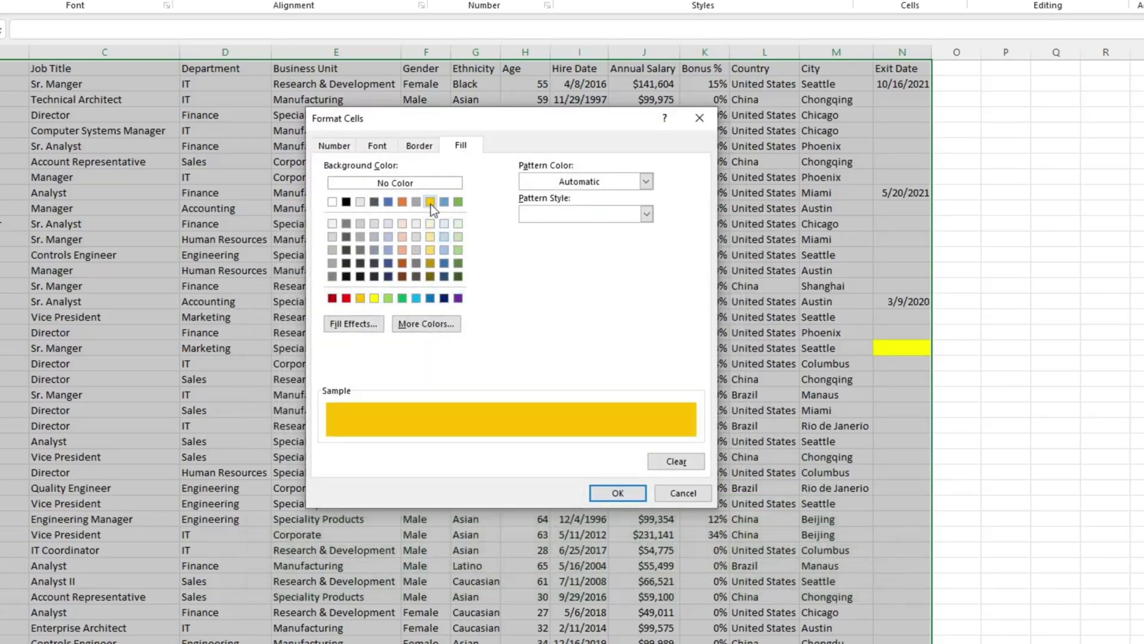
pyautogui.click(616, 486)
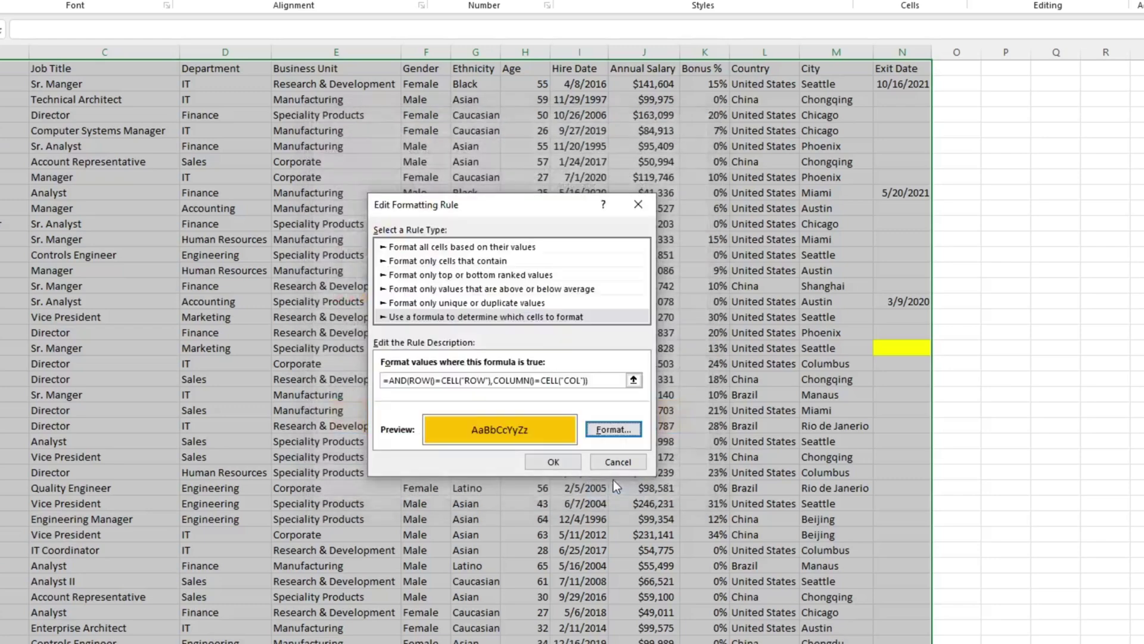
pyautogui.click(529, 458)
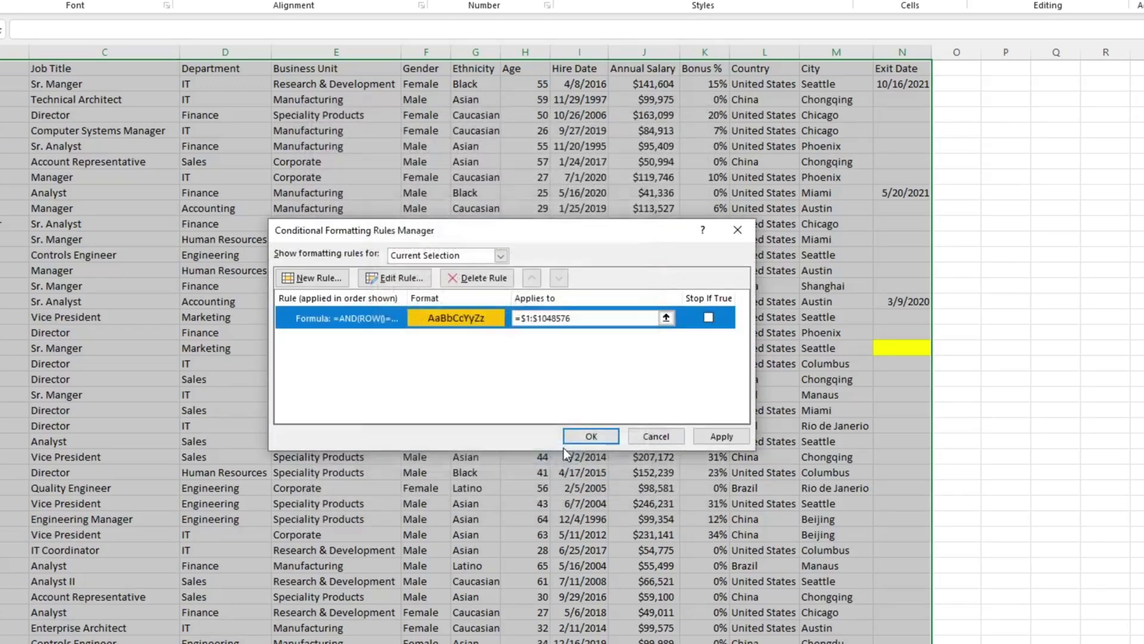
pyautogui.click(722, 437)
pyautogui.click(608, 437)
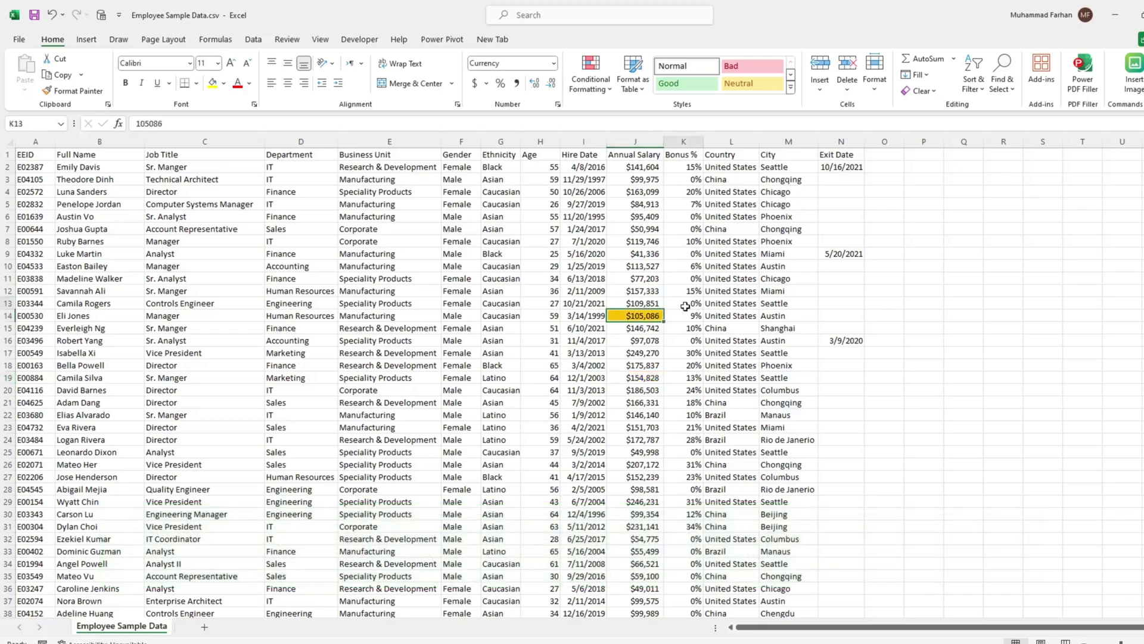
pyautogui.click(564, 319)
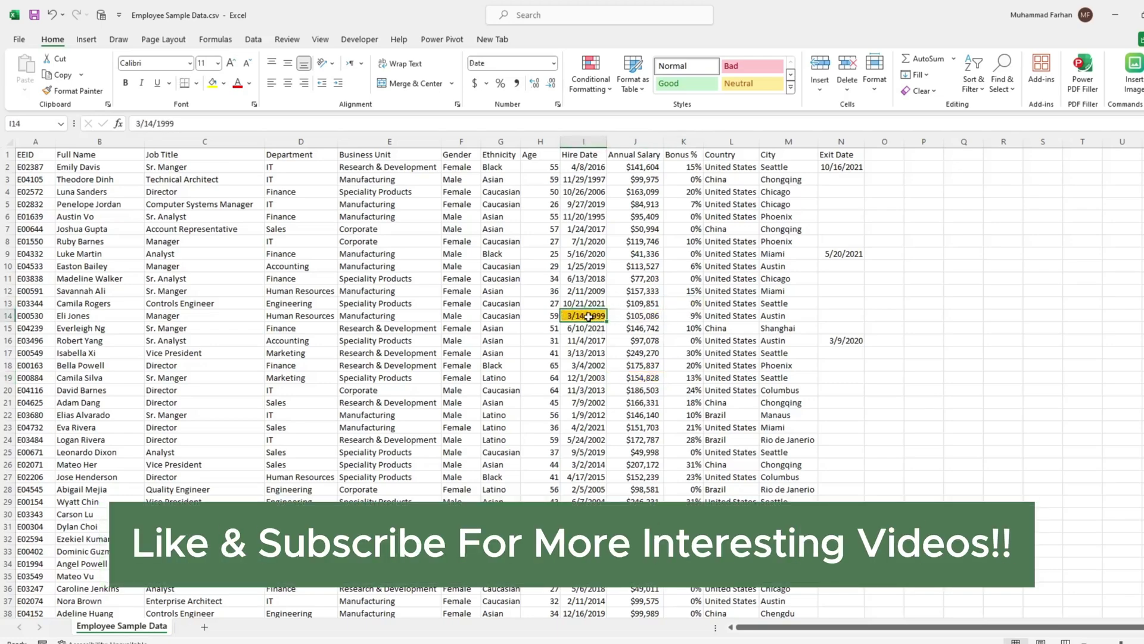